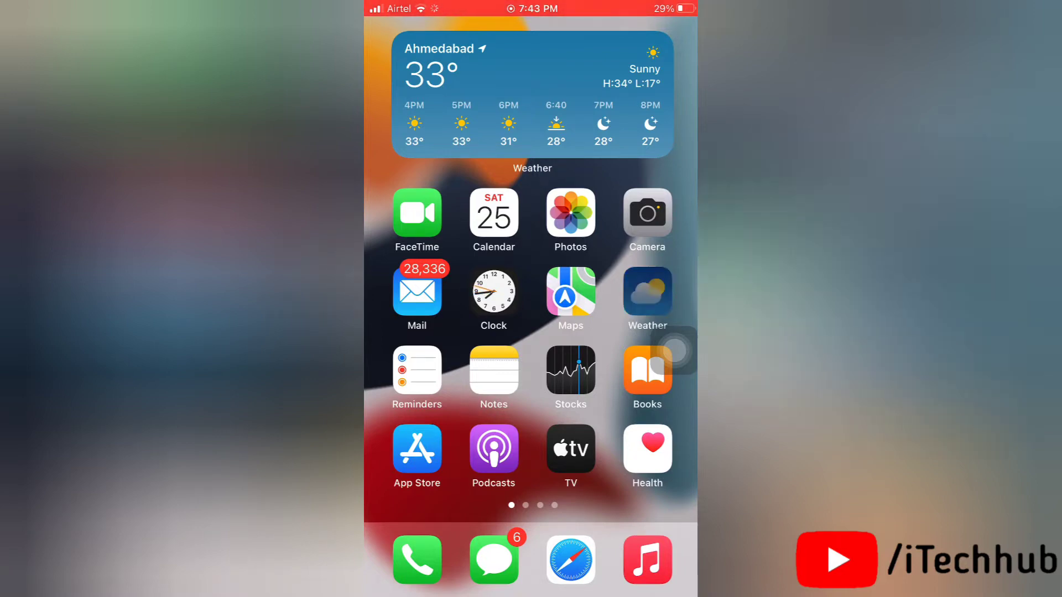
pyautogui.hscroll(3, 531, 333)
pyautogui.hscroll(-3, 531, 331)
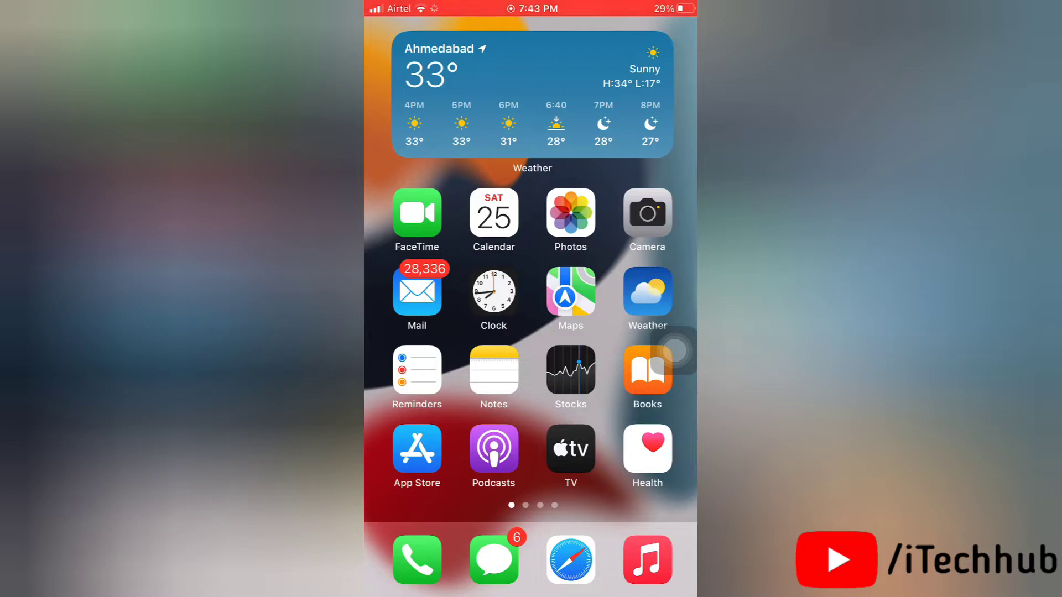
pyautogui.hscroll(1, 531, 299)
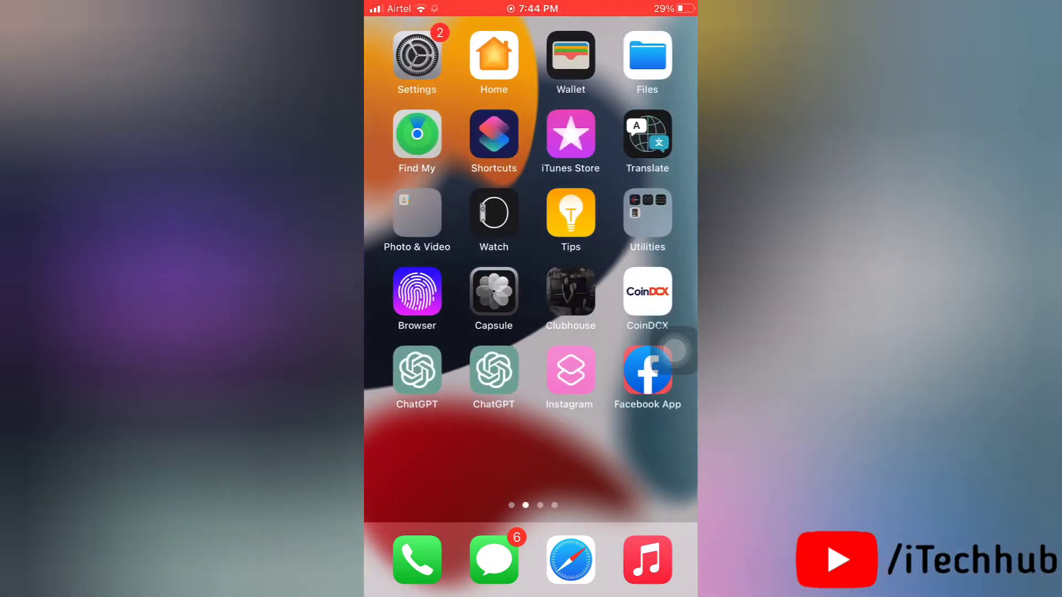
pyautogui.hscroll(-1, 531, 298)
pyautogui.hscroll(1, 531, 299)
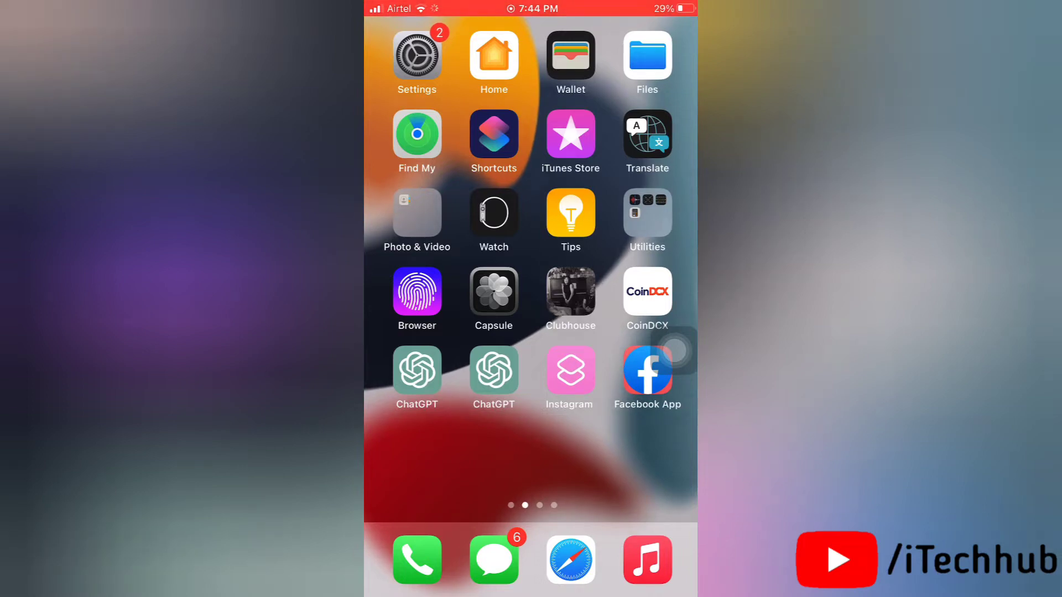
pyautogui.hscroll(1, 531, 299)
pyautogui.hscroll(-1, 531, 299)
# - Review the connectivity controls in Control Centre, dismiss it and launch Settings
pyautogui.moveTo(531, 593); pyautogui.dragTo(531, 290)
pyautogui.click(459, 211)
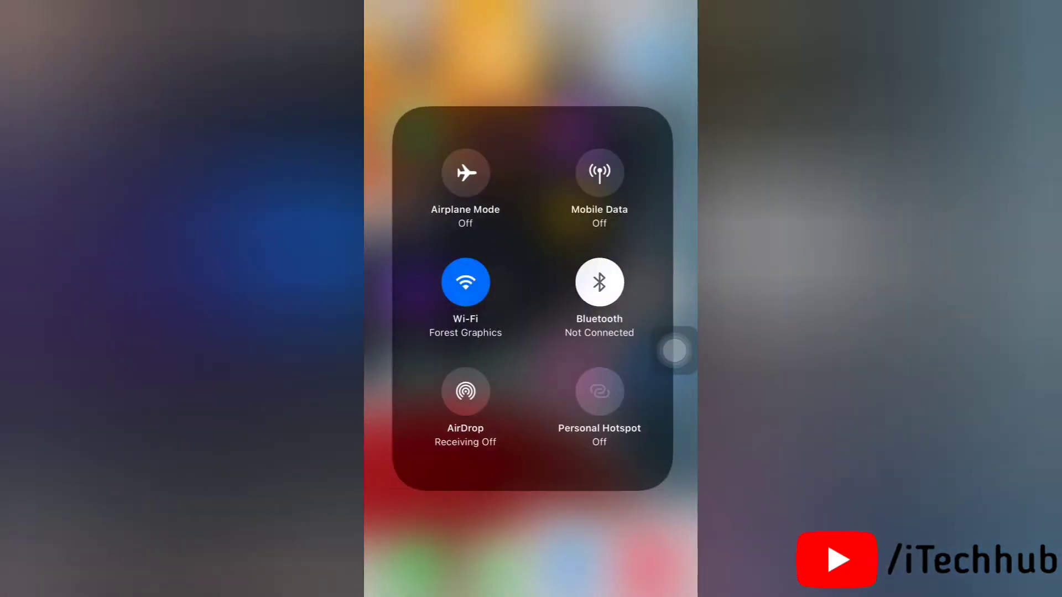
pyautogui.click(531, 548)
pyautogui.click(606, 544)
pyautogui.click(420, 53)
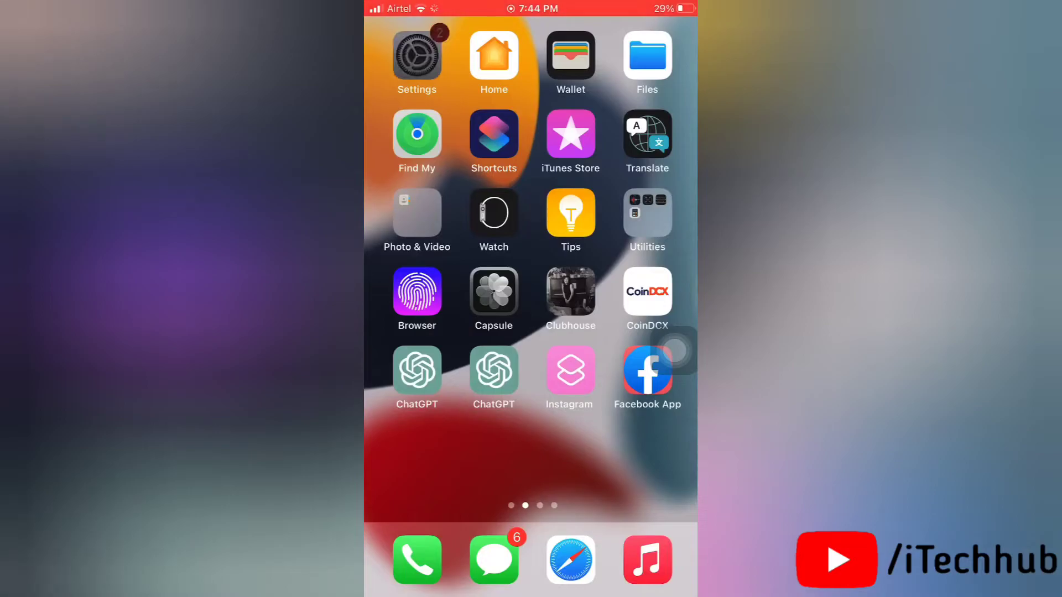
# - Run the check under General > Software Update, then return to the home screen
pyautogui.click(407, 34)
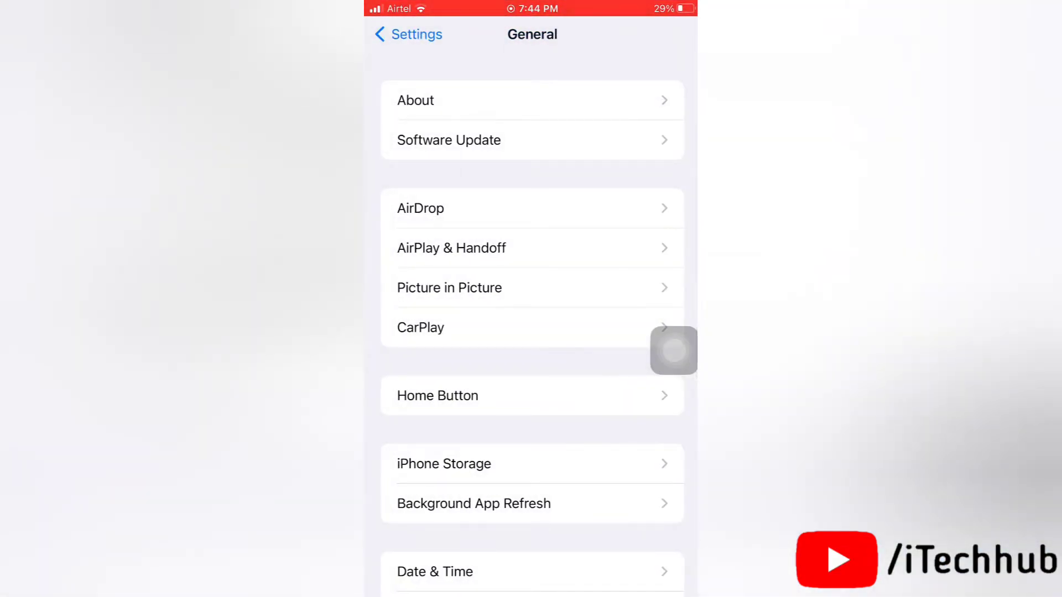
pyautogui.click(407, 33)
pyautogui.scroll(-2, 532, 331)
pyautogui.click(454, 449)
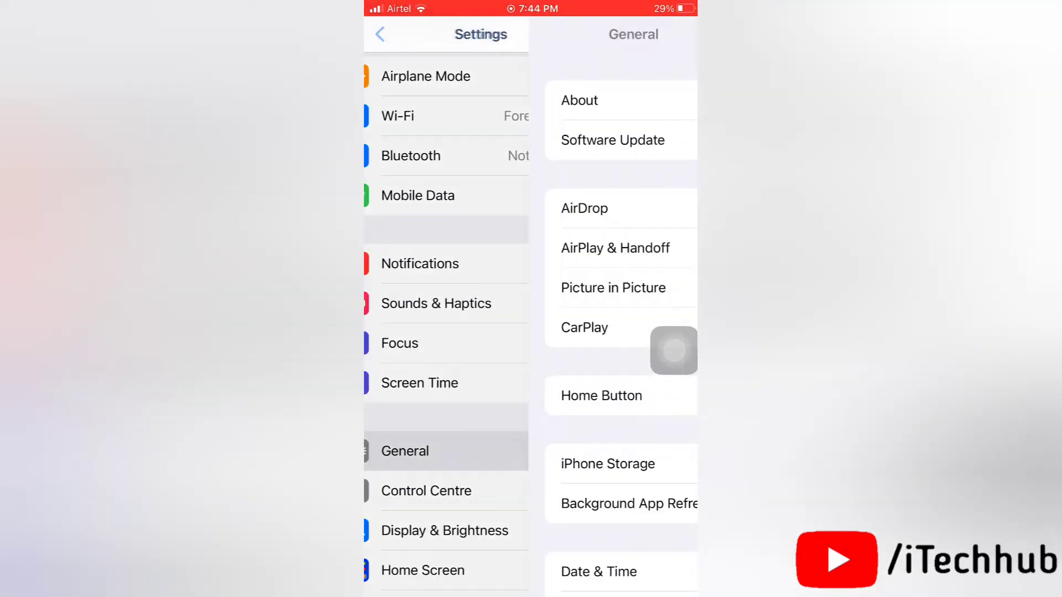
pyautogui.click(448, 139)
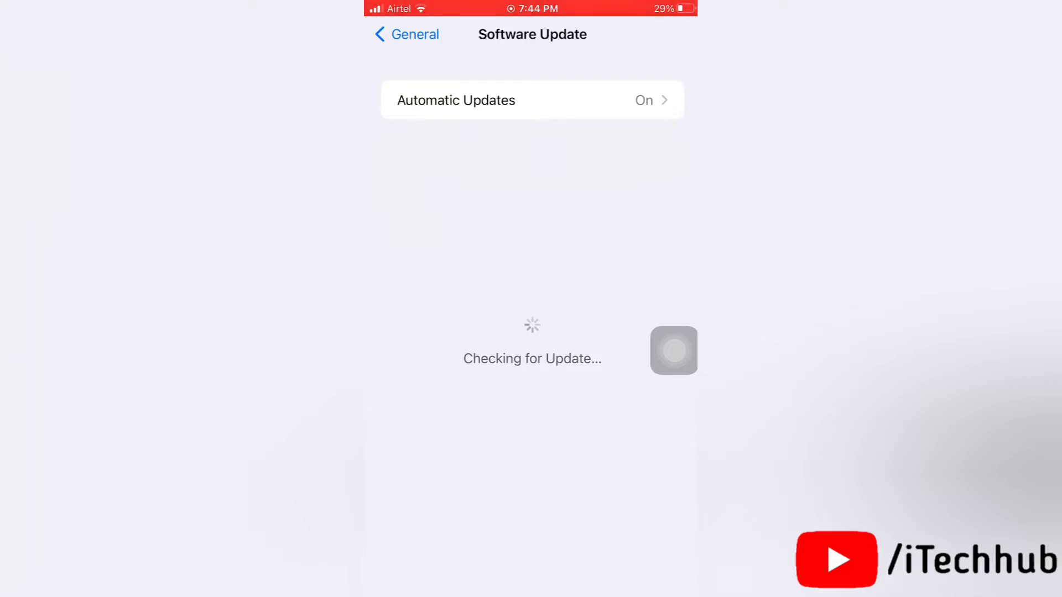
pyautogui.press('super')
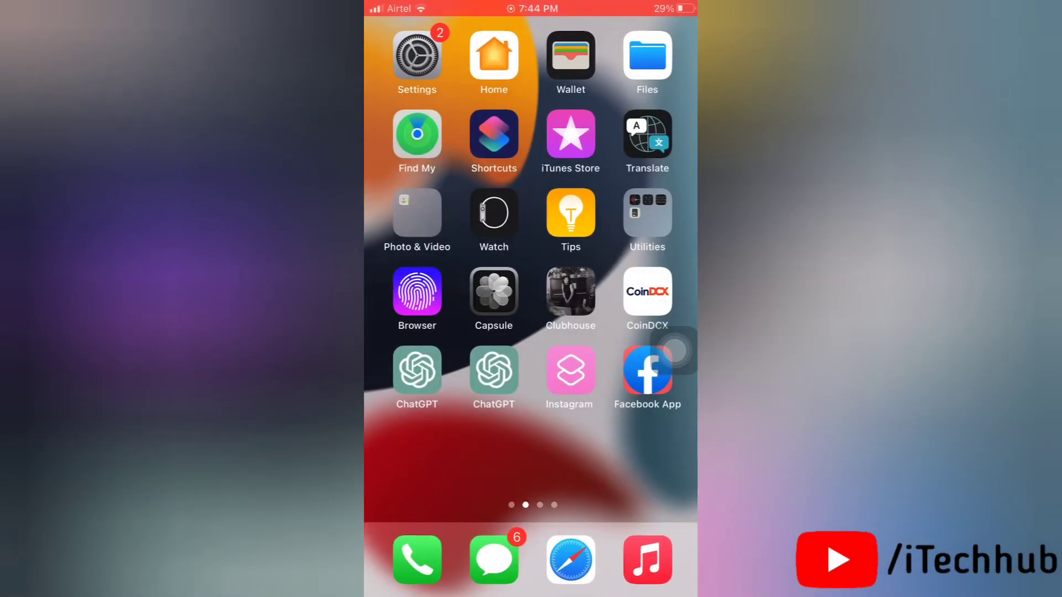
pyautogui.hscroll(1, 531, 299)
pyautogui.hscroll(-1, 532, 299)
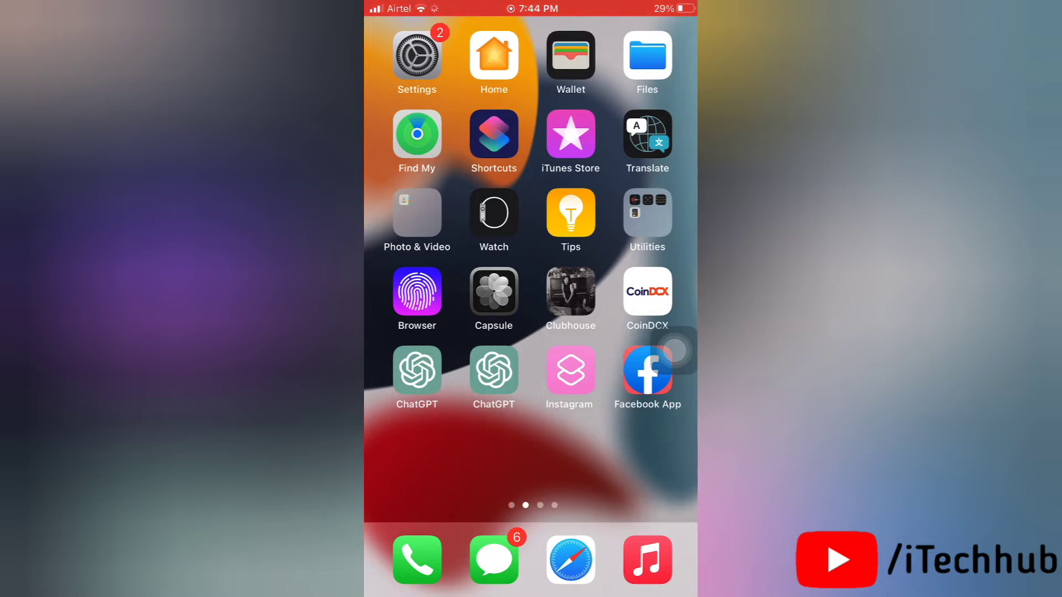
pyautogui.hscroll(-1, 532, 299)
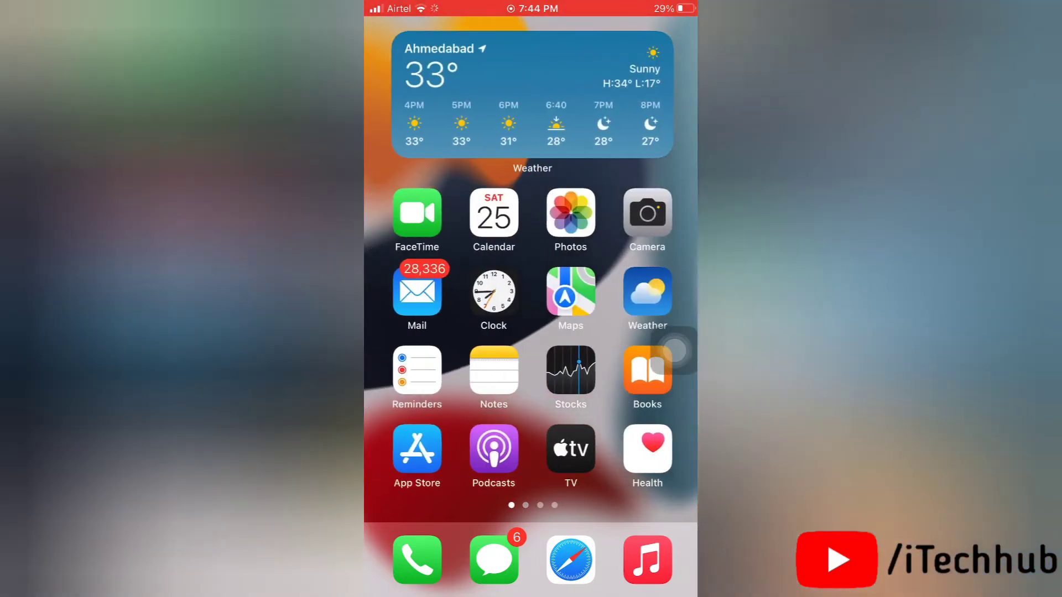
pyautogui.hscroll(1, 531, 299)
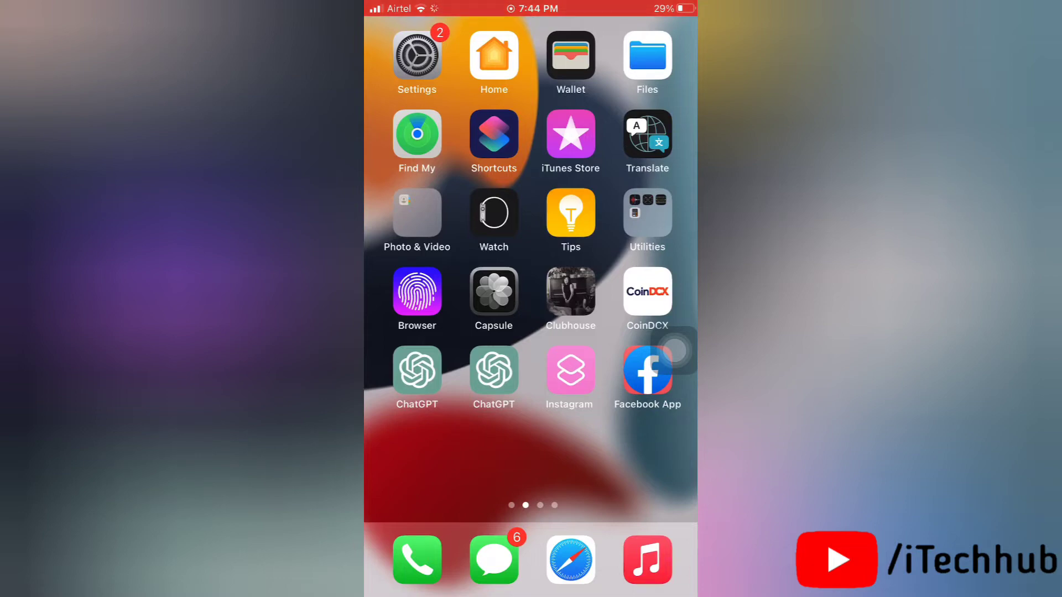
pyautogui.hscroll(-1, 532, 299)
pyautogui.hscroll(1, 530, 300)
# - View Battery > Battery Health (85% maximum capacity) and bring up the app switcher
pyautogui.click(417, 56)
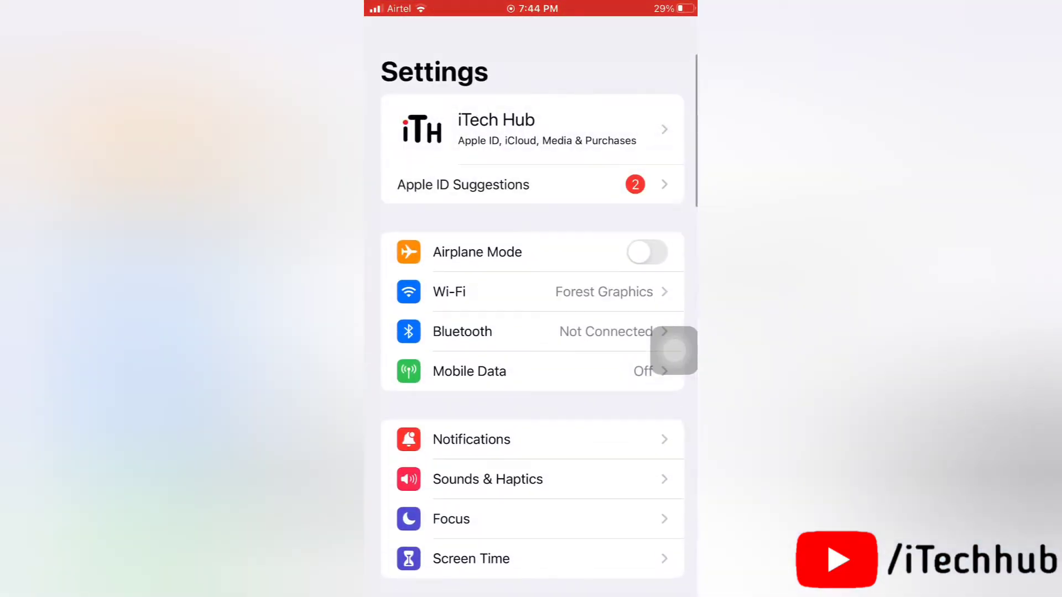
pyautogui.scroll(-7, 531, 332)
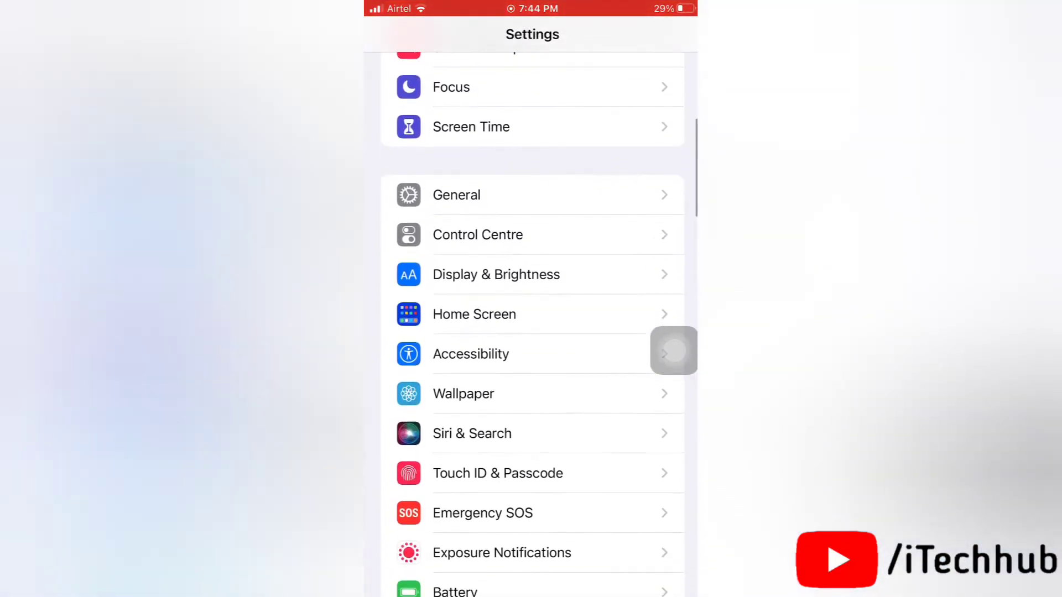
pyautogui.click(455, 444)
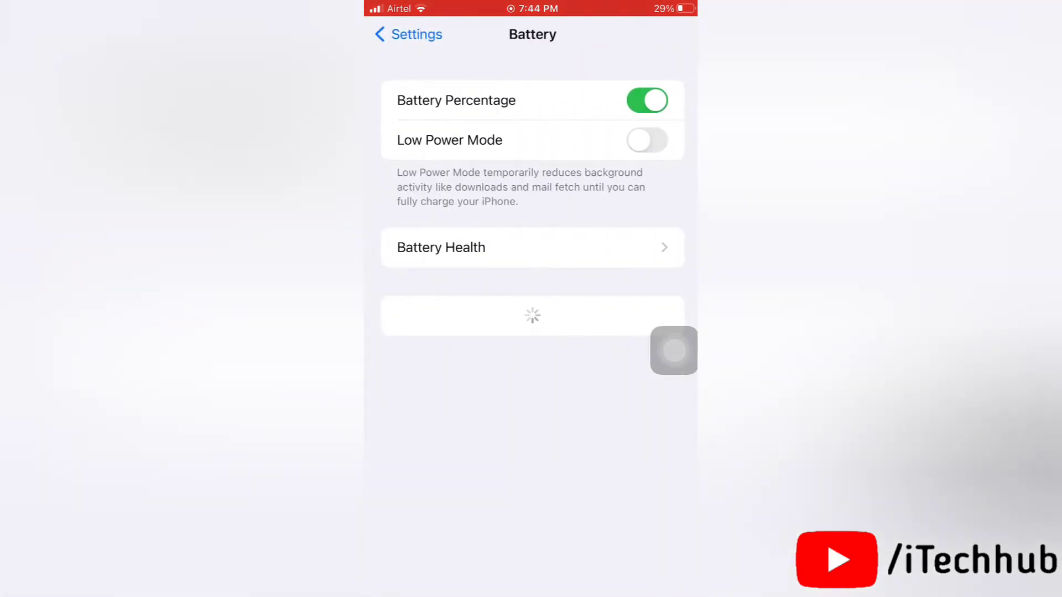
pyautogui.click(531, 247)
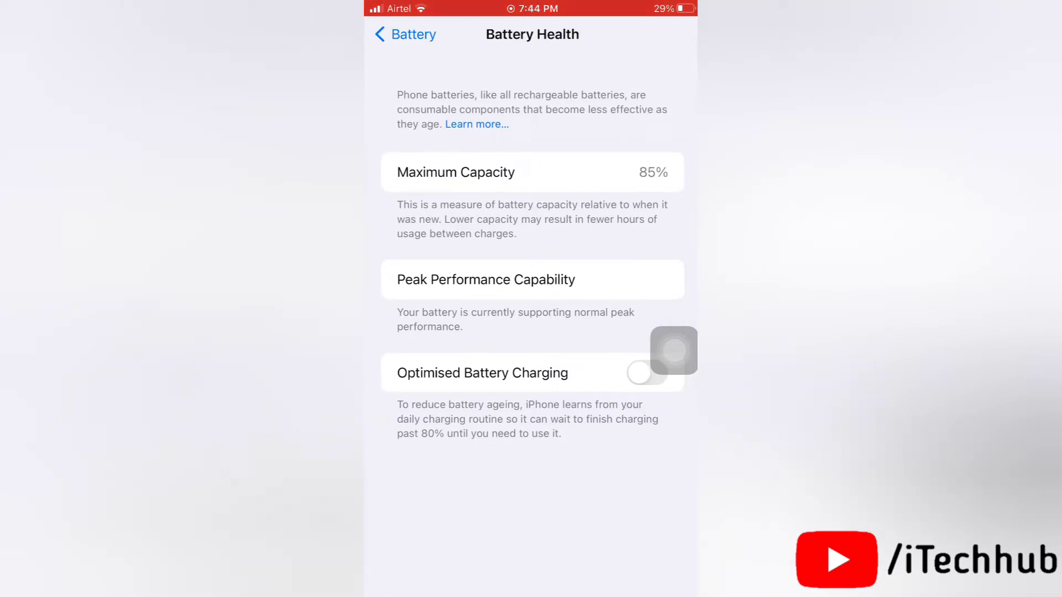
pyautogui.doubleClick(675, 350)
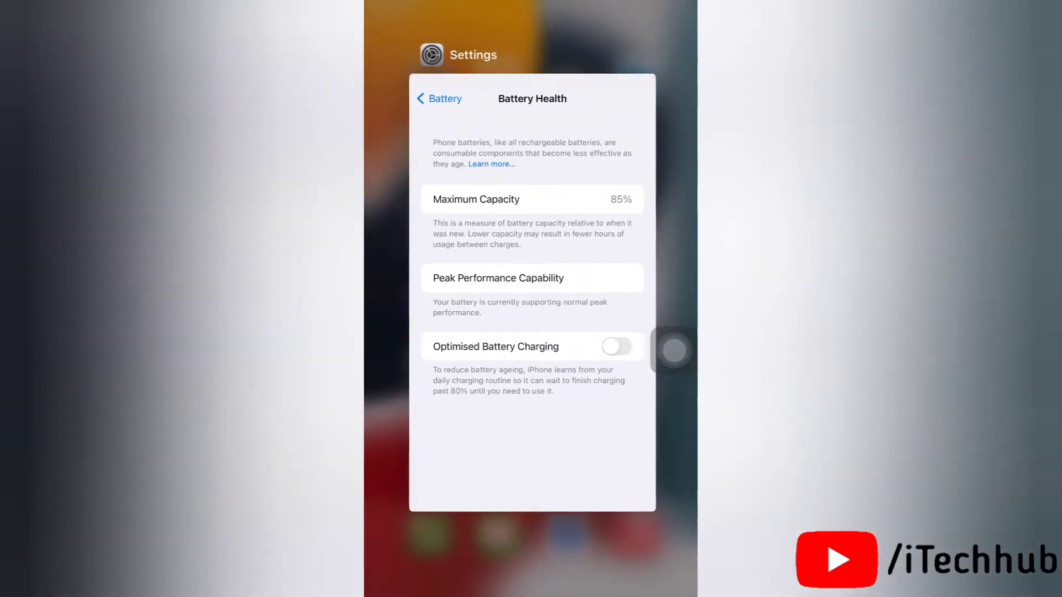
# - Leave the app switcher and cancel the Scripting shortcut's number and passcode prompts
pyautogui.click(531, 547)
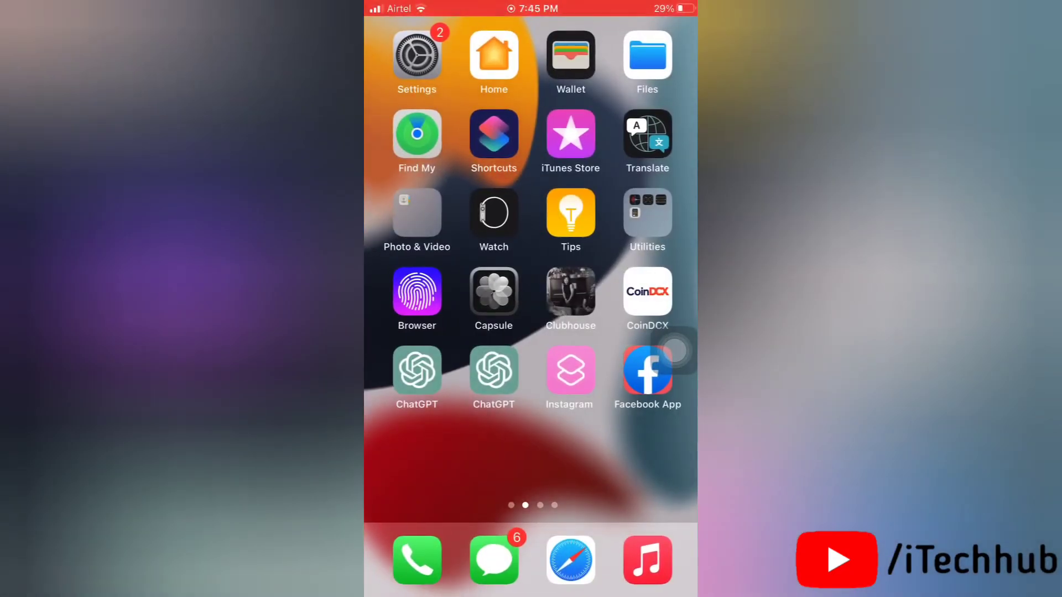
pyautogui.hscroll(1, 532, 299)
pyautogui.hscroll(-1, 531, 299)
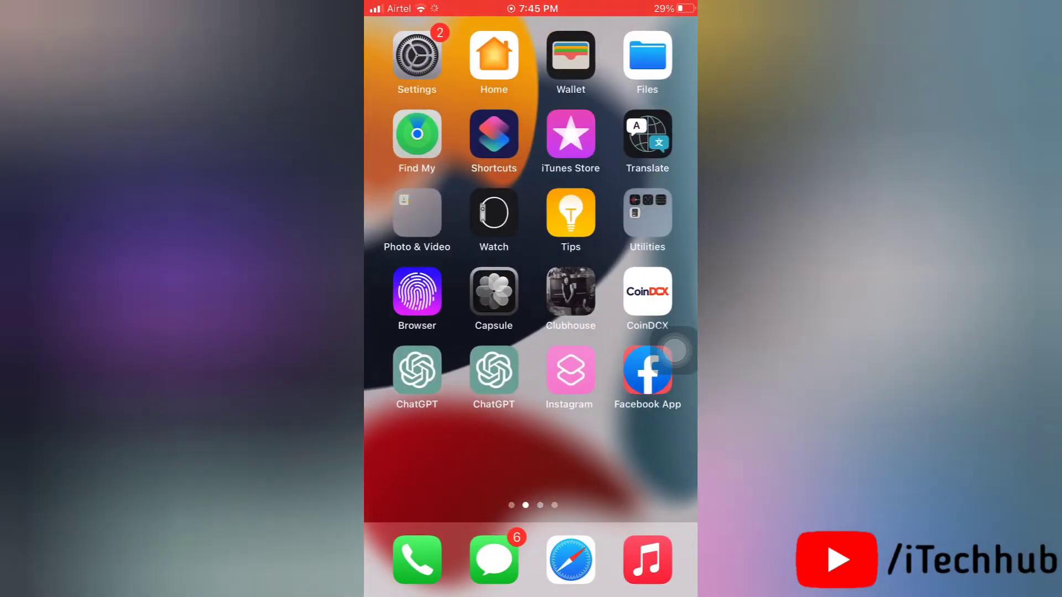
pyautogui.click(674, 350)
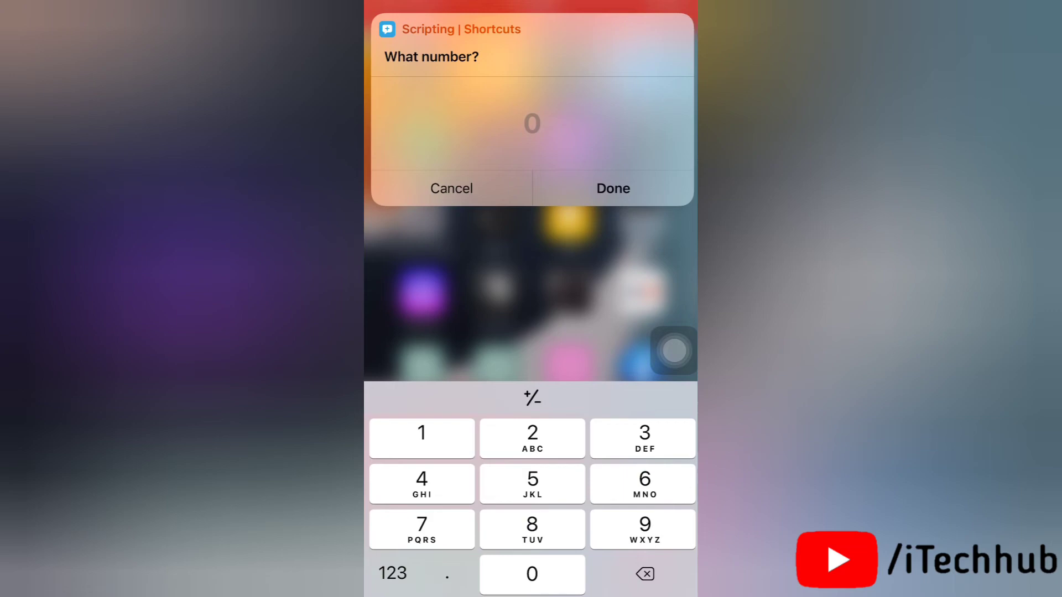
pyautogui.click(614, 188)
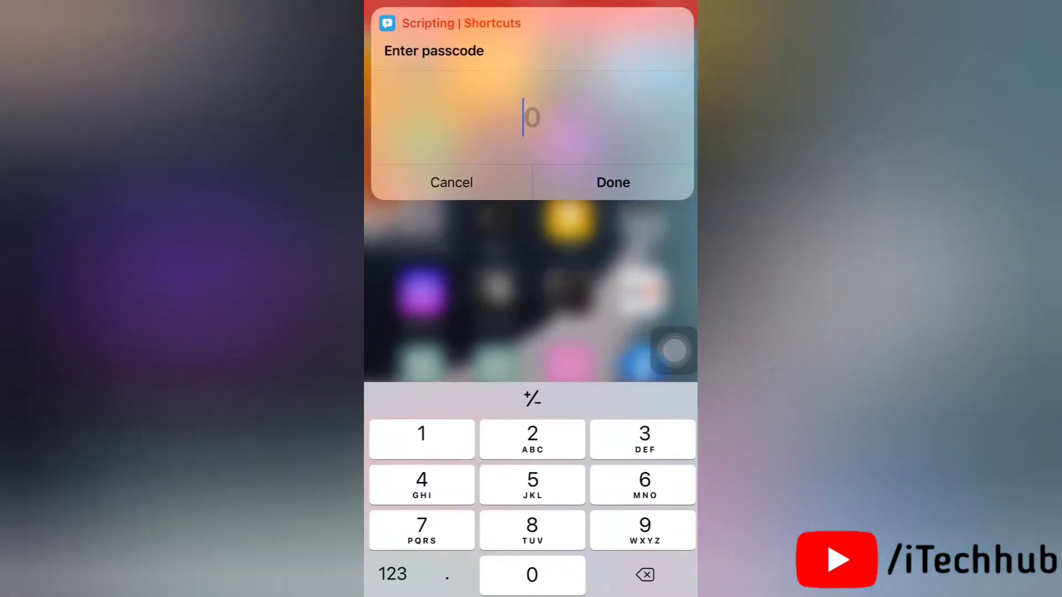
pyautogui.click(613, 183)
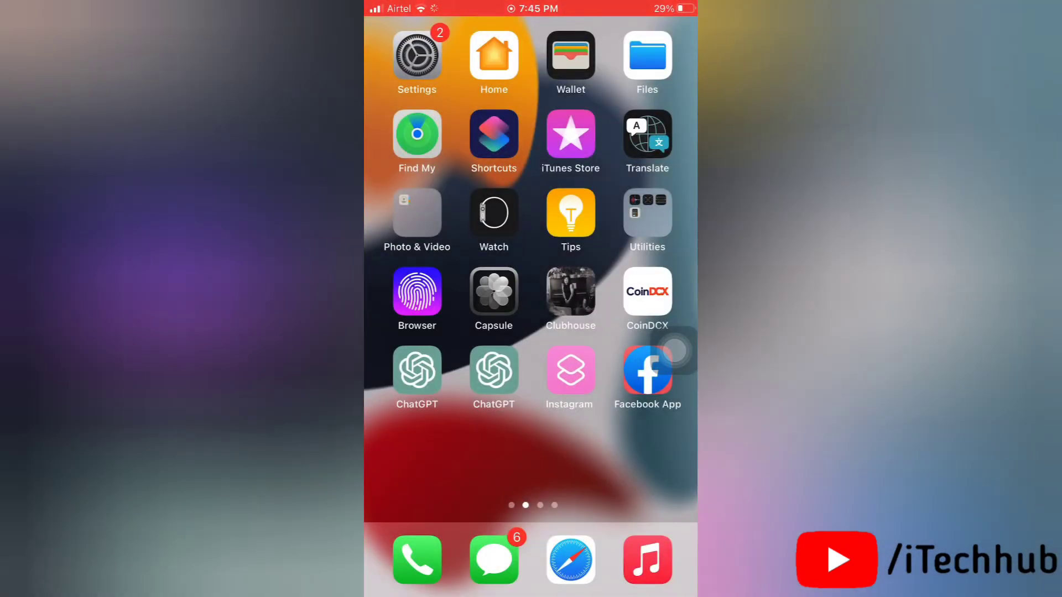
# - Swipe across the home screen pages to show the third page of apps
pyautogui.moveTo(631, 456)
pyautogui.mouseDown()
pyautogui.moveTo(498, 456)
pyautogui.moveTo(631, 457)
pyautogui.mouseUp()
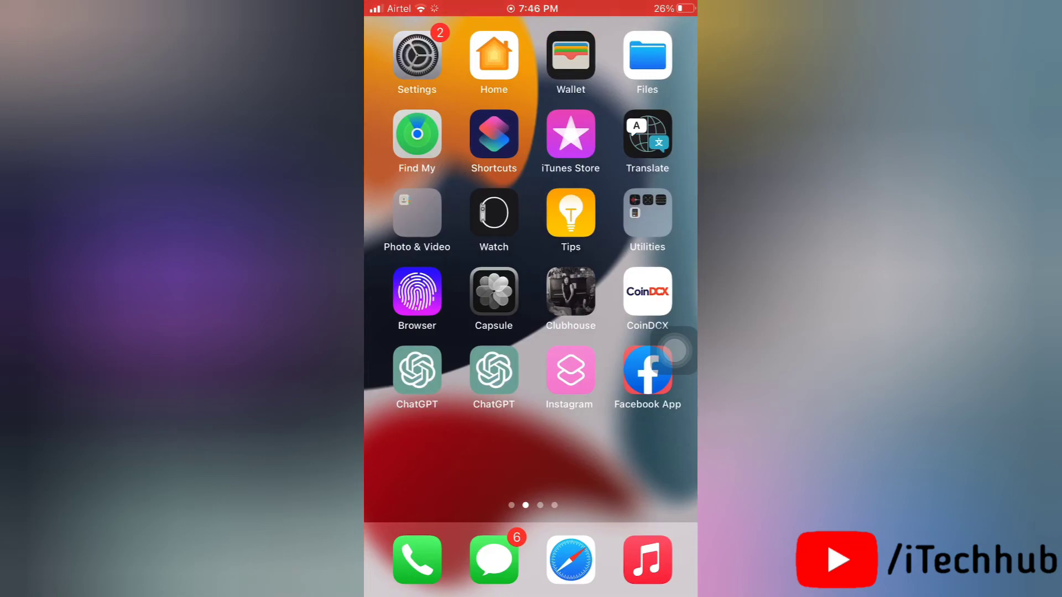
pyautogui.doubleClick(675, 350)
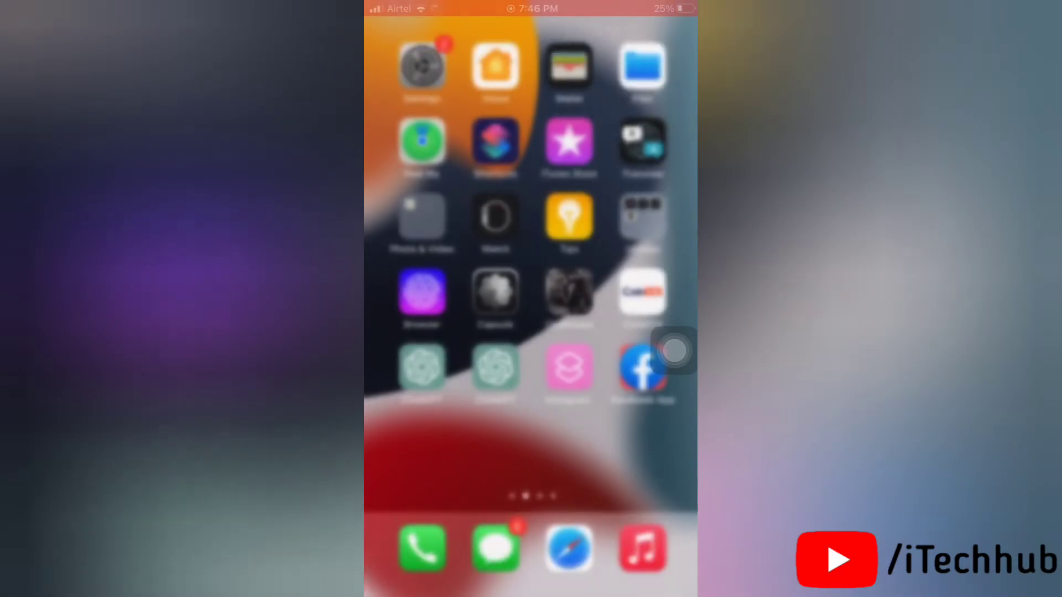
pyautogui.moveTo(632, 456)
pyautogui.mouseDown()
pyautogui.moveTo(431, 457)
pyautogui.moveTo(630, 456)
pyautogui.mouseUp()
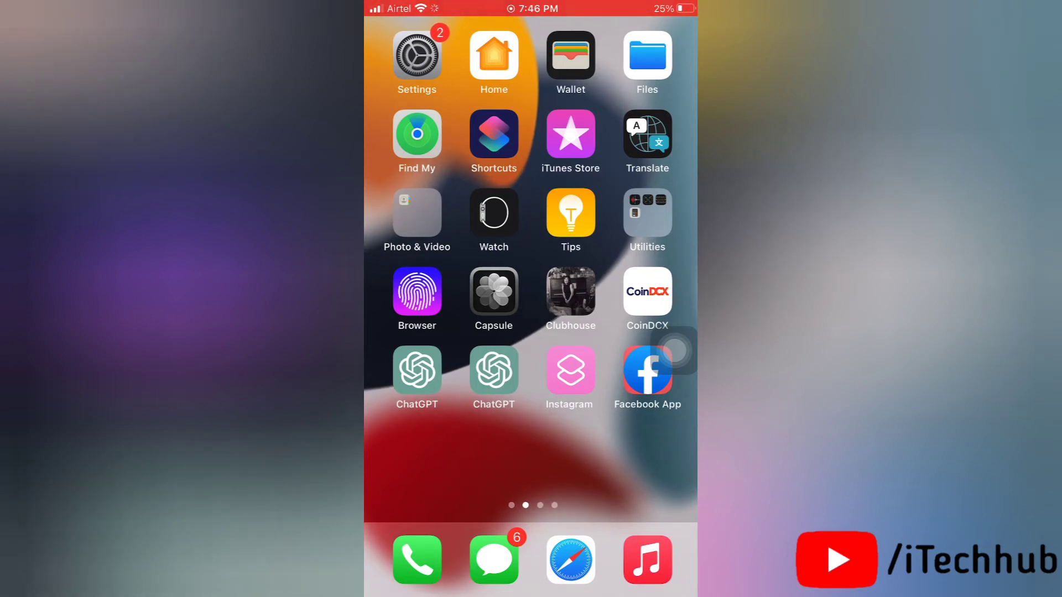
pyautogui.moveTo(630, 332)
pyautogui.mouseDown()
pyautogui.moveTo(432, 332)
pyautogui.moveTo(631, 332)
pyautogui.mouseUp()
pyautogui.moveTo(631, 332); pyautogui.dragTo(432, 331)
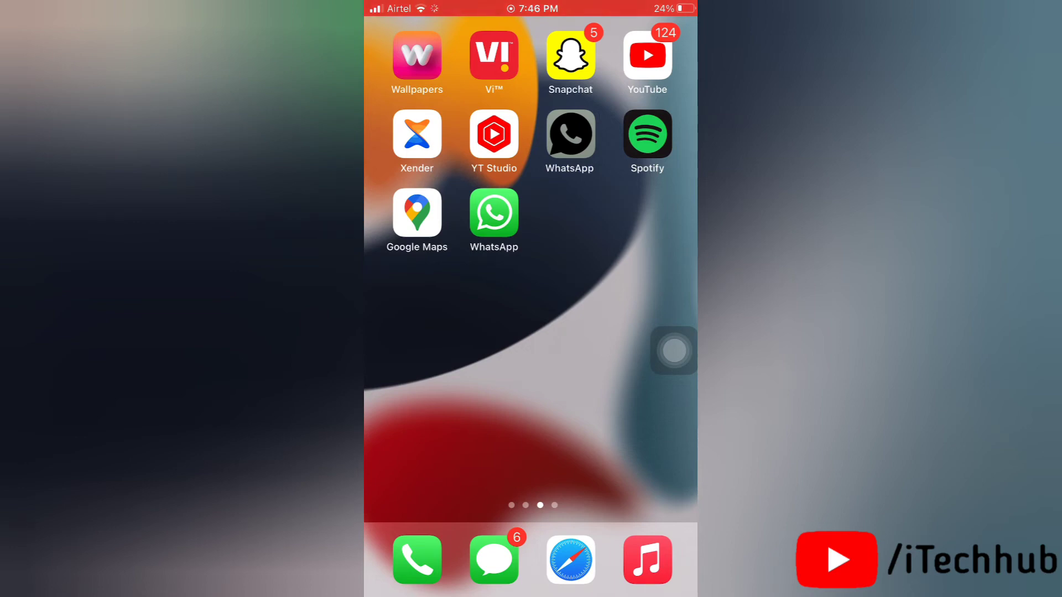
pyautogui.hscroll(5, 531, 266)
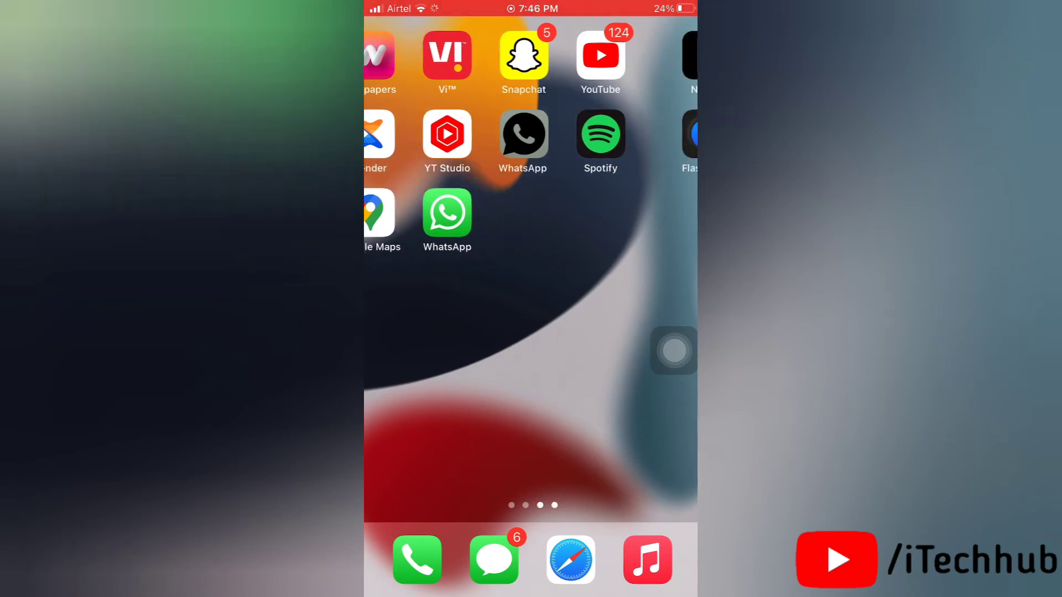
pyautogui.hscroll(-5, 532, 266)
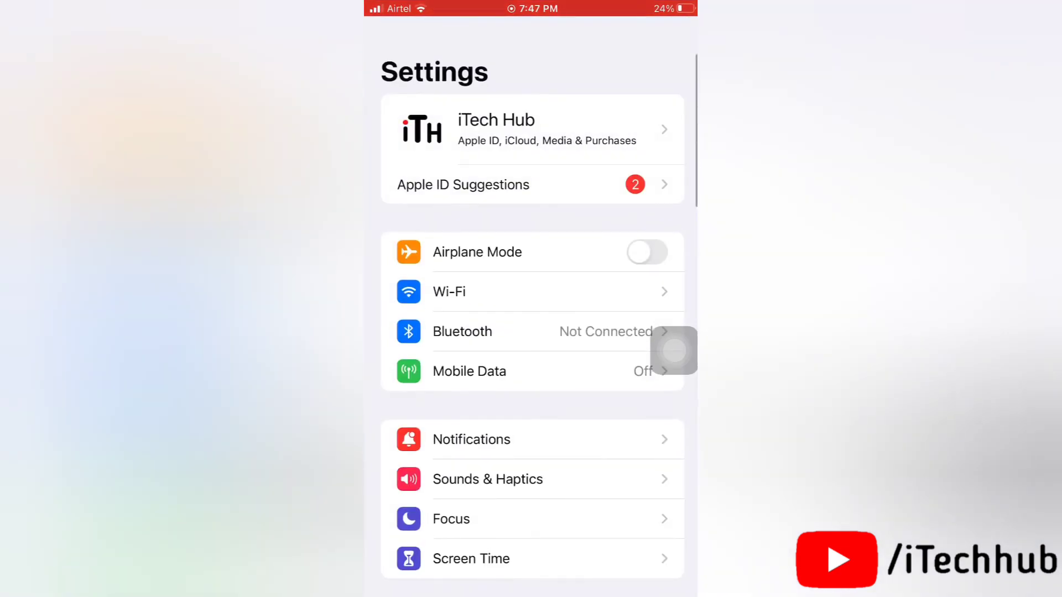
pyautogui.scroll(-5, 532, 332)
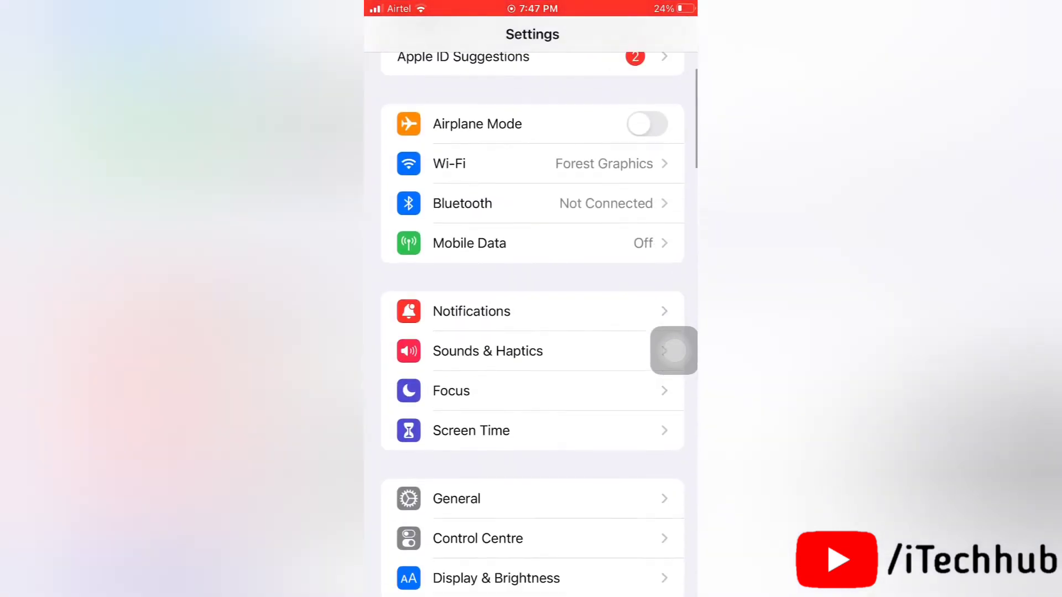
pyautogui.click(531, 411)
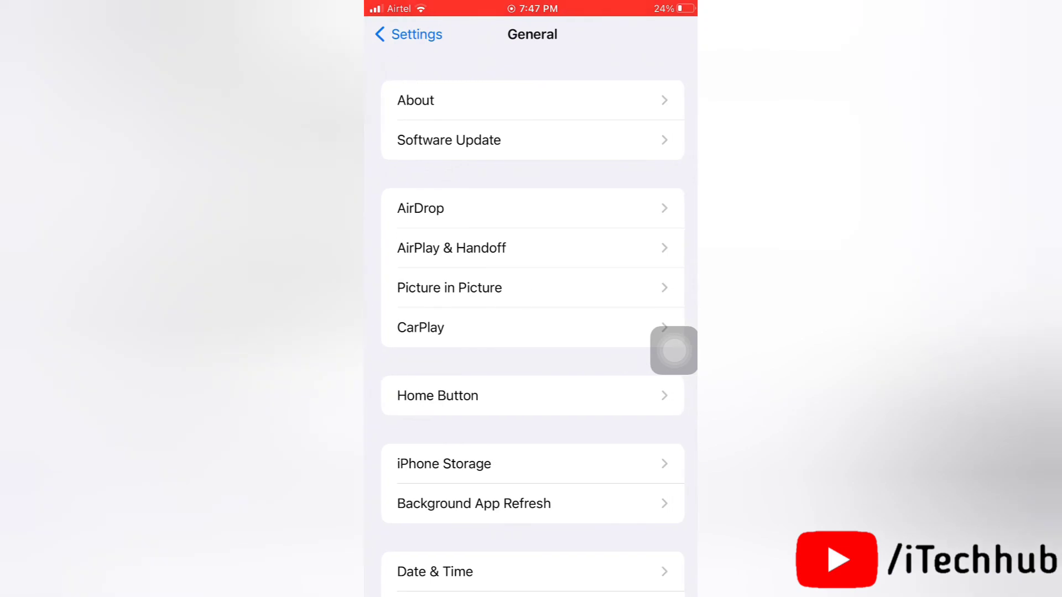
pyautogui.scroll(-5, 532, 332)
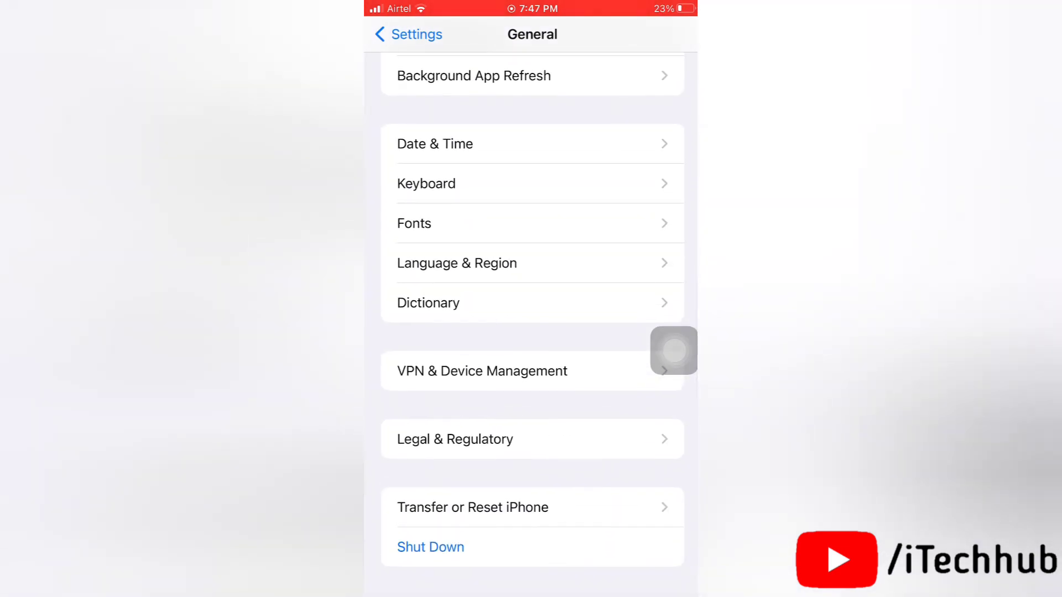
pyautogui.click(473, 503)
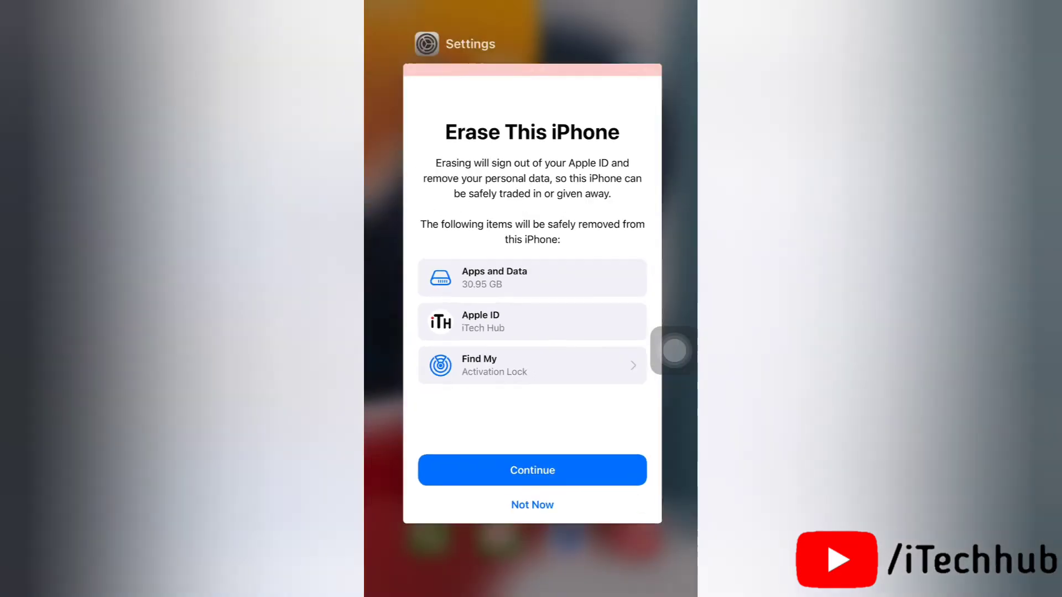
pyautogui.moveTo(531, 333); pyautogui.dragTo(532, 83)
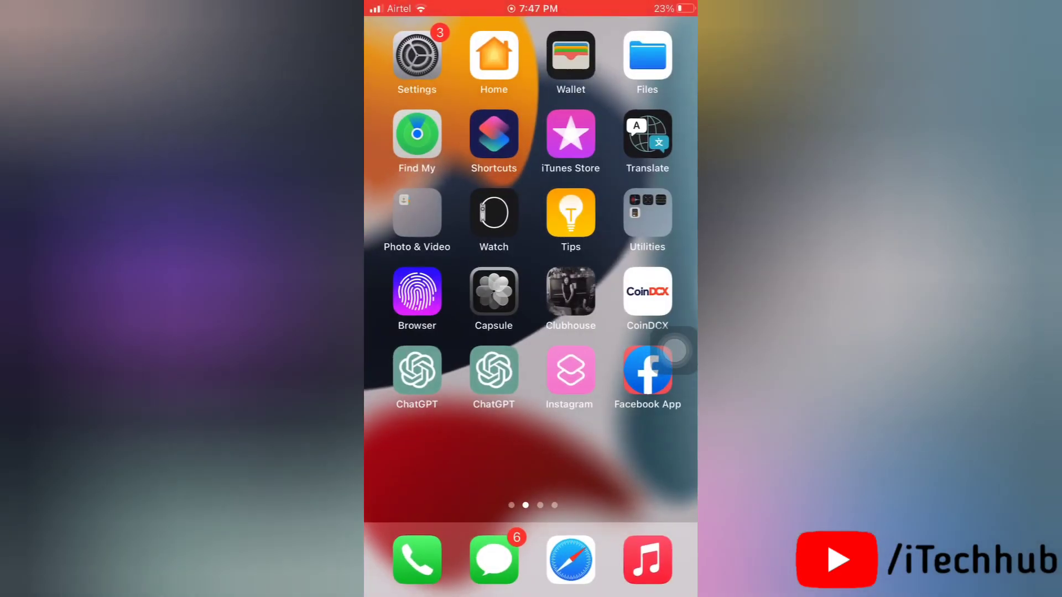
# - Swipe to the home page with Wallpapers, Snapchat, YouTube and Spotify
pyautogui.moveTo(630, 290); pyautogui.dragTo(432, 291)
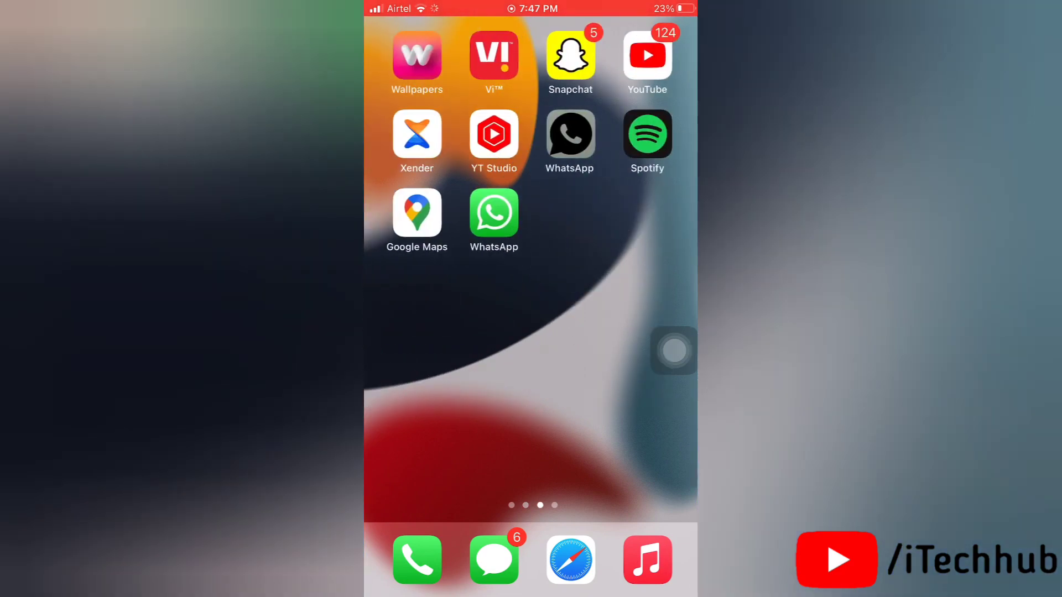